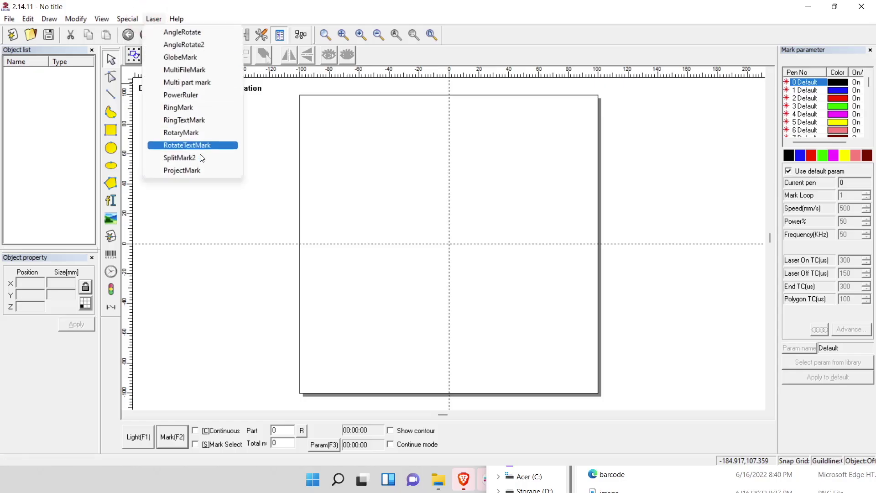
# - Open EZCAD2's ProjectMark marking settings from the Laser menu
pyautogui.click(204, 172)
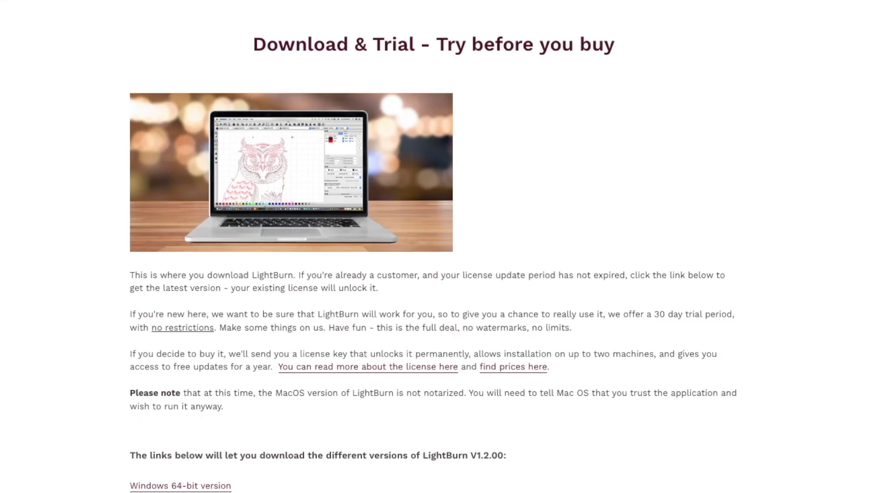
# - Scroll the Download & Trial page down to the LightBurn download links
pyautogui.scroll(-4, 433, 246)
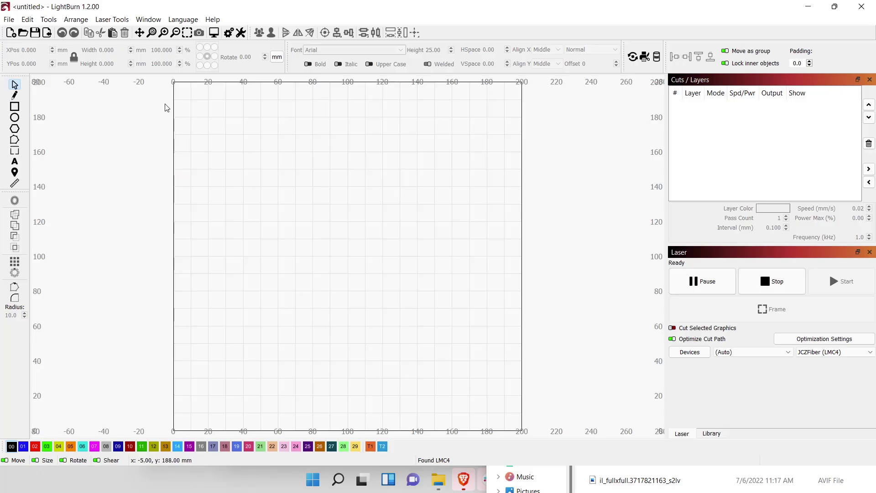
# - Import the LightBurnDragon graphic and scale it down to about 59 × 63 mm
pyautogui.click(46, 33)
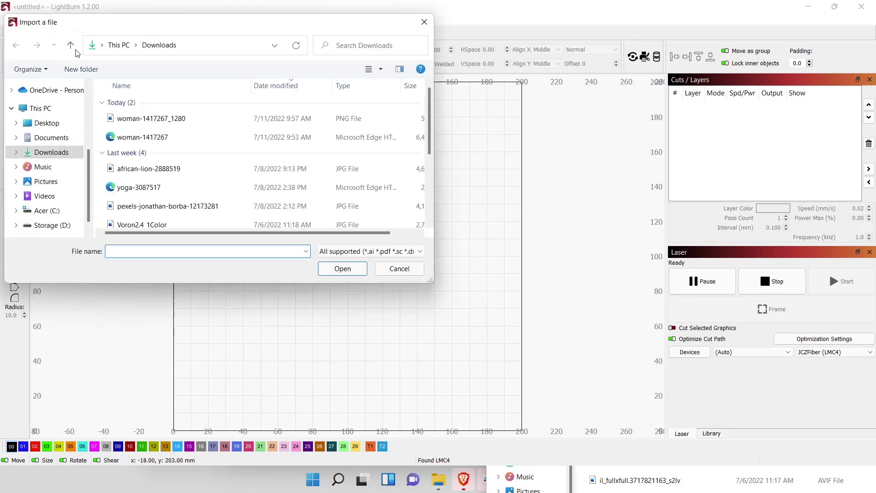
pyautogui.scroll(-3, 255, 182)
pyautogui.click(143, 182)
pyautogui.click(343, 268)
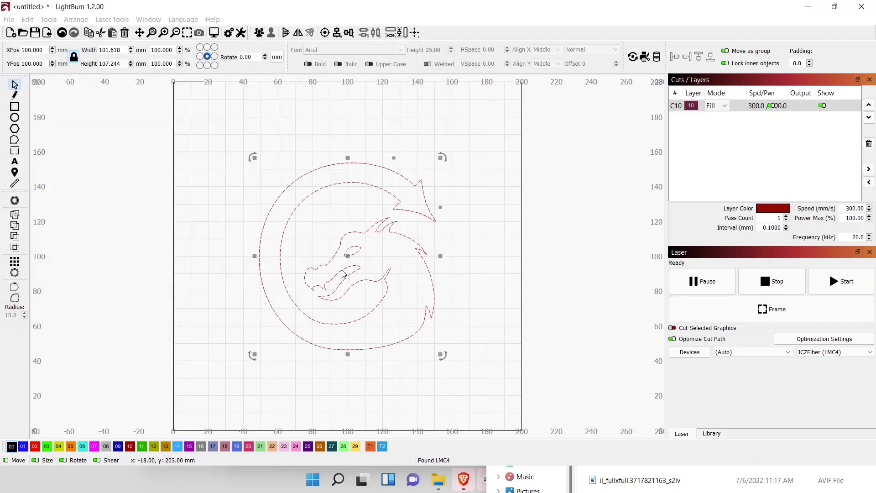
pyautogui.moveTo(442, 160); pyautogui.dragTo(369, 238)
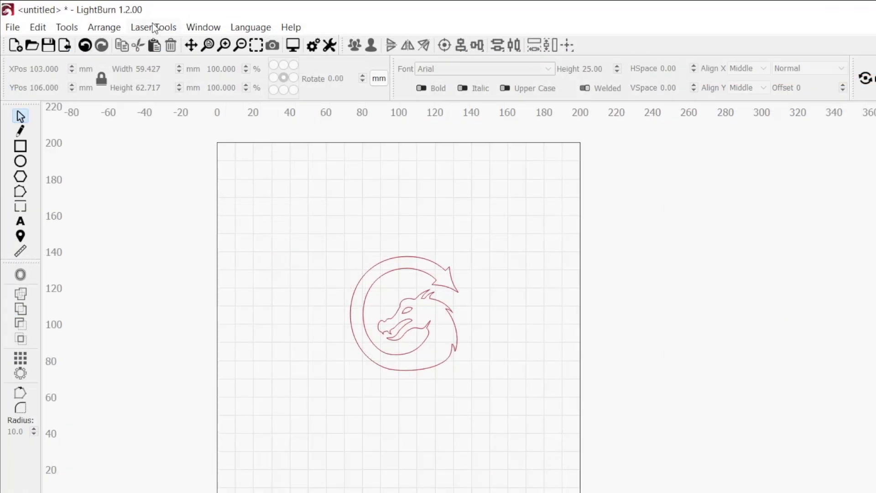
pyautogui.click(153, 27)
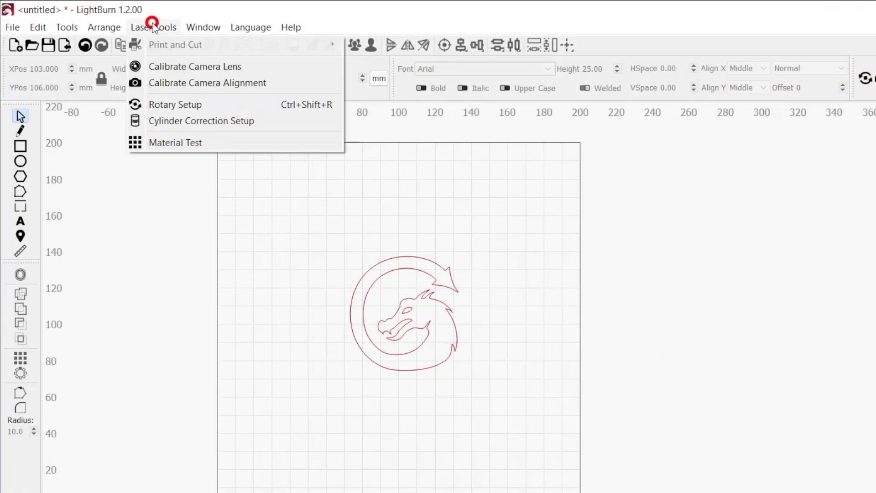
# - Enable cylinder correction with 365 mm mirror distance, 66.2 mm object diameter, along X, convex
pyautogui.click(310, 122)
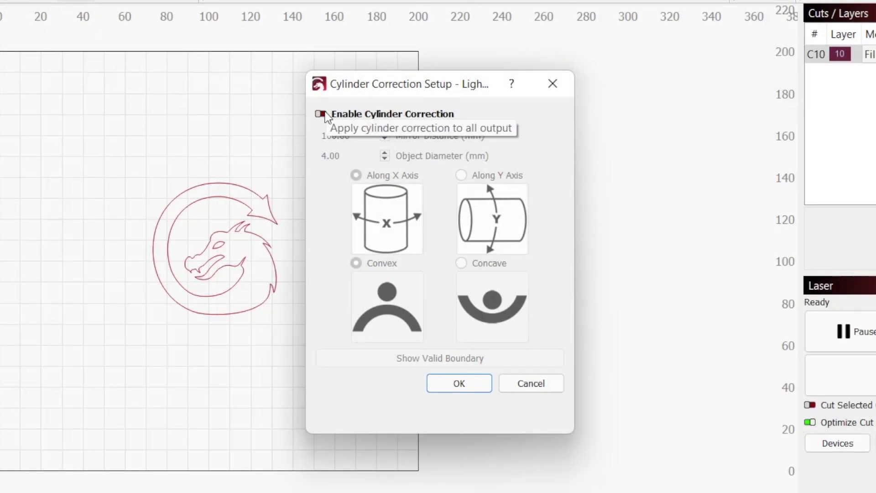
pyautogui.click(321, 113)
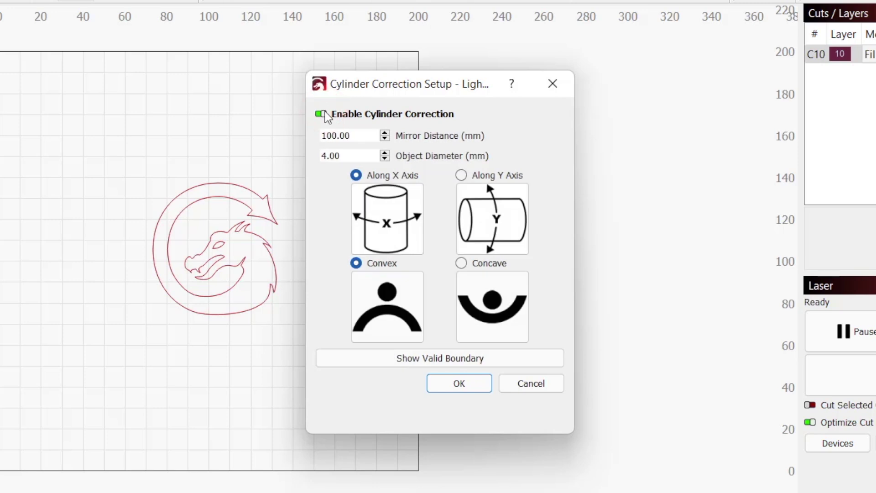
pyautogui.click(356, 136)
pyautogui.press('BackSpace')
pyautogui.press('BackSpace')
pyautogui.press('BackSpace')
pyautogui.click(354, 155)
pyautogui.click(359, 174)
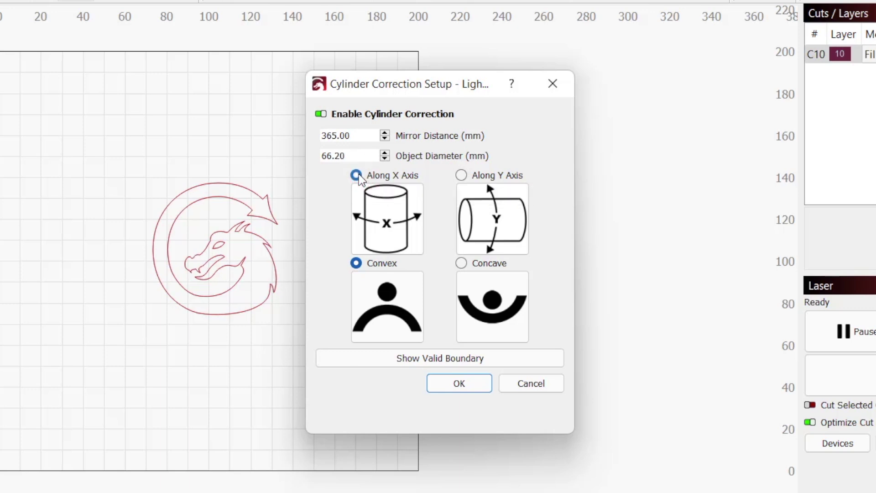
pyautogui.click(357, 263)
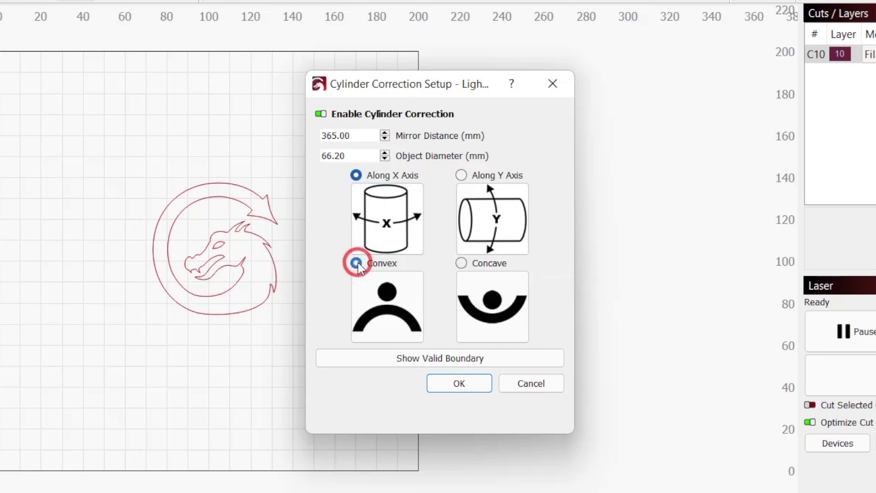
# - Display the T1 valid-boundary rectangle and accept the cylinder correction settings with OK
pyautogui.click(382, 357)
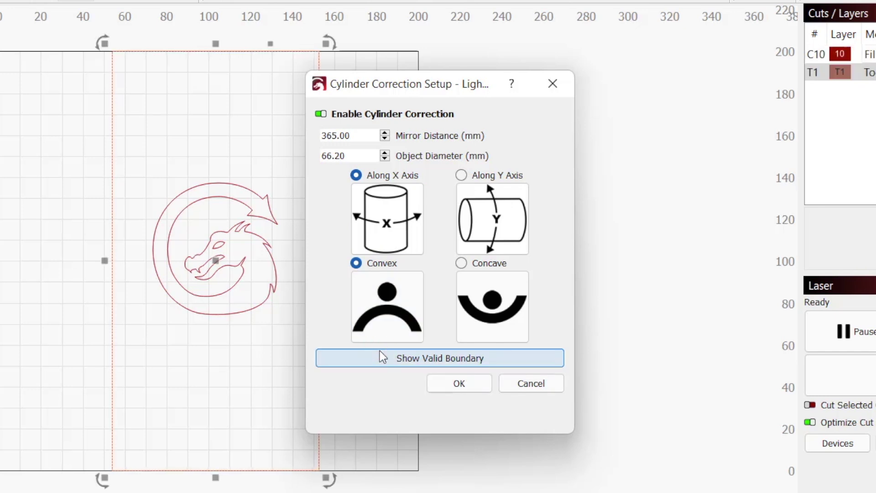
pyautogui.click(457, 384)
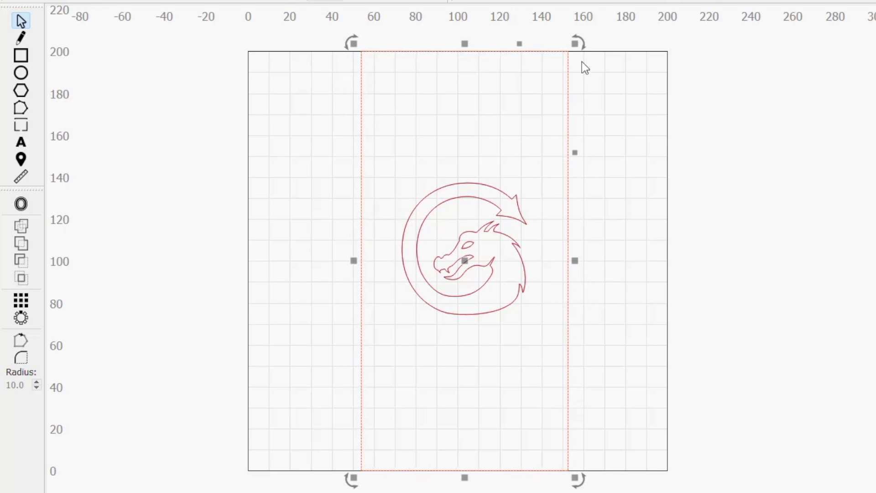
# - Enlarge the dragon to about 100 × 105 mm past the boundary and review its distorted preview
pyautogui.click(524, 292)
pyautogui.moveTo(531, 322); pyautogui.dragTo(617, 391)
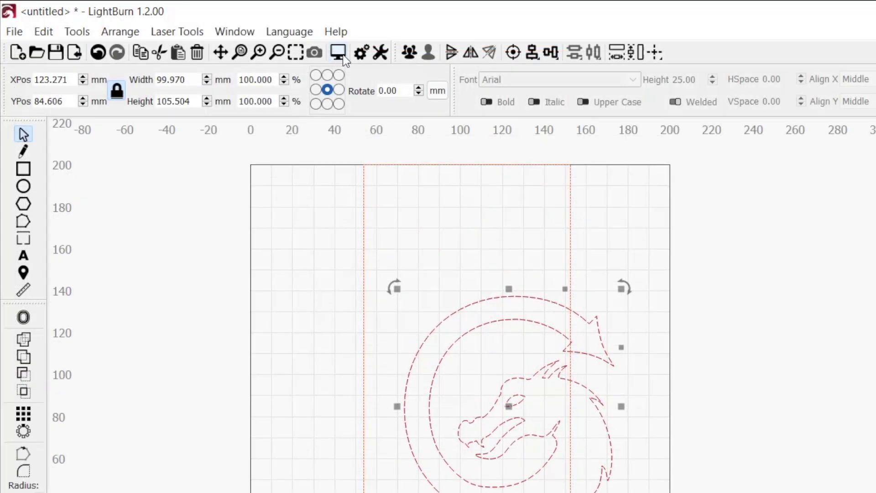
pyautogui.click(343, 56)
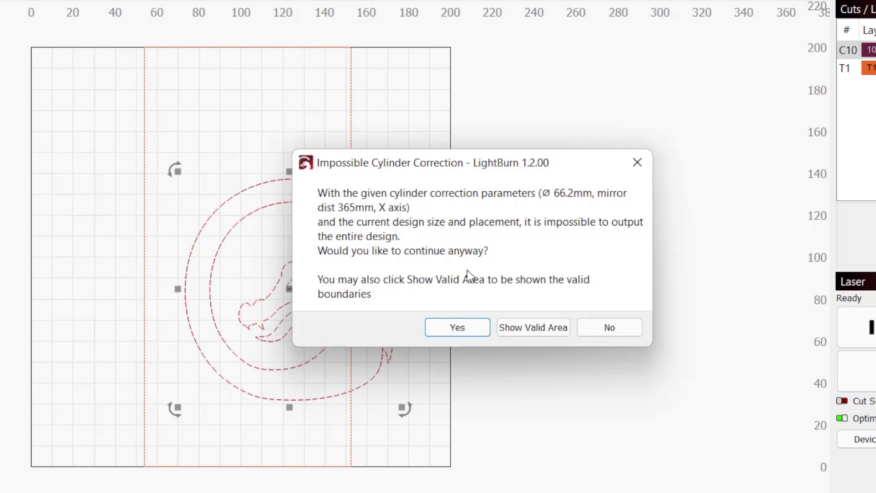
pyautogui.click(480, 326)
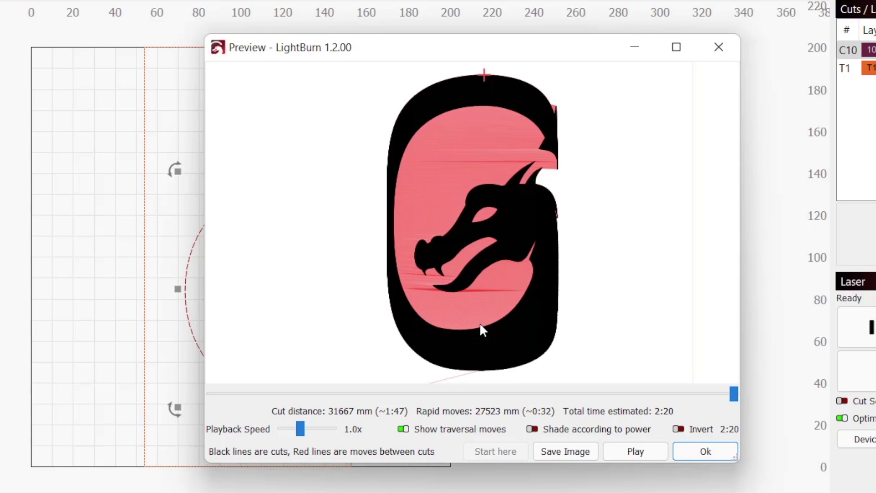
pyautogui.moveTo(628, 393); pyautogui.dragTo(746, 385)
pyautogui.click(706, 451)
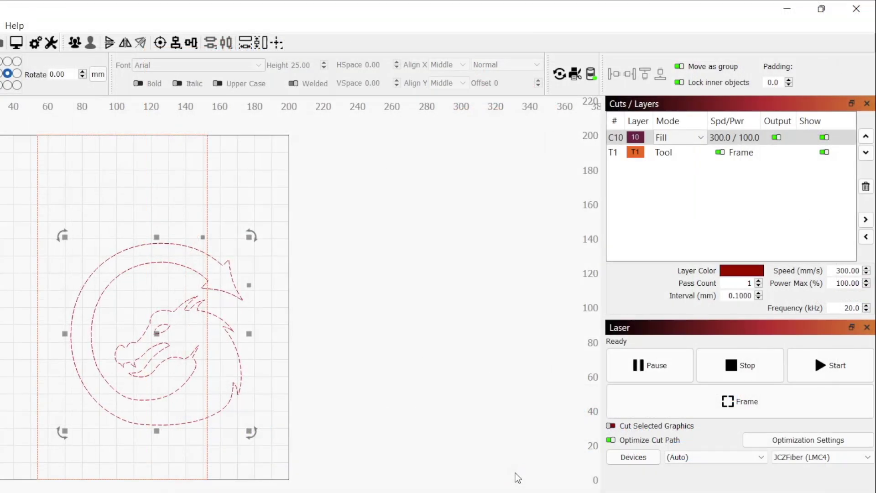
# - Run live framing of the oversized dragon on the laser, then close the framing window
pyautogui.click(639, 405)
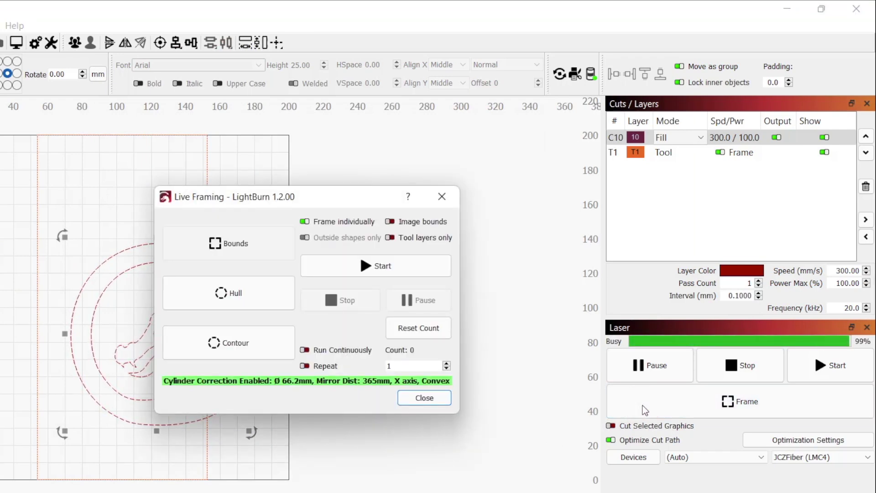
pyautogui.click(413, 396)
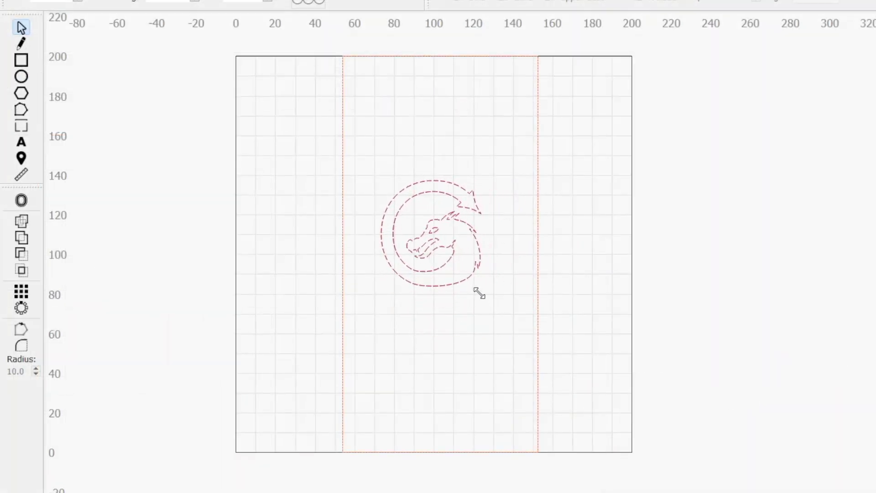
# - Select the resized dragon inside the boundary and run live framing with cylinder correction
pyautogui.click(479, 291)
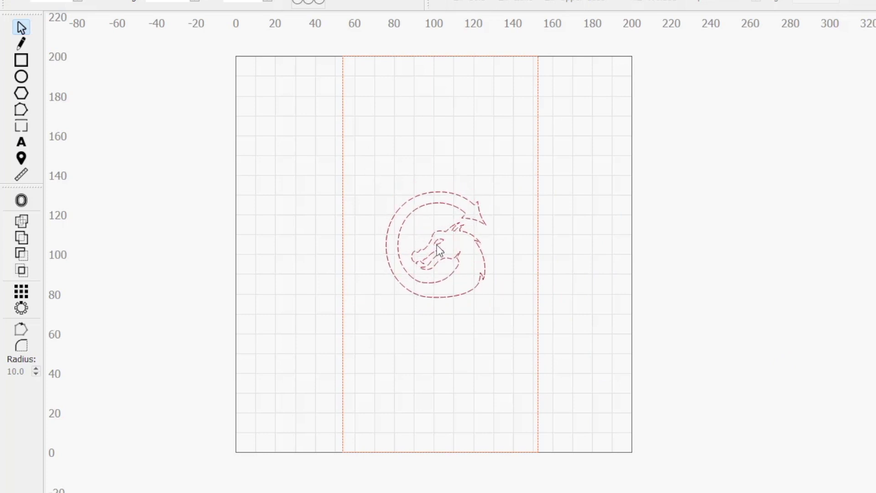
pyautogui.click(438, 245)
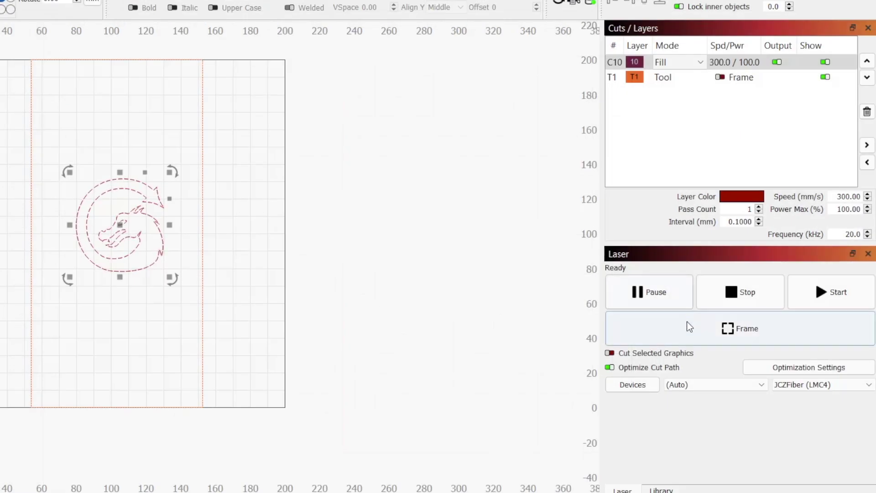
pyautogui.click(688, 327)
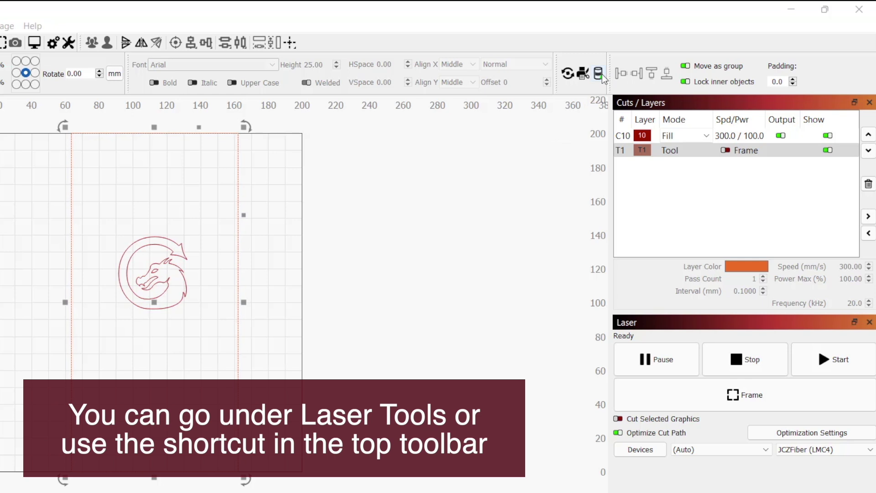
# - Untick Enable Cylinder Correction in the setup dialog and confirm with OK
pyautogui.click(599, 73)
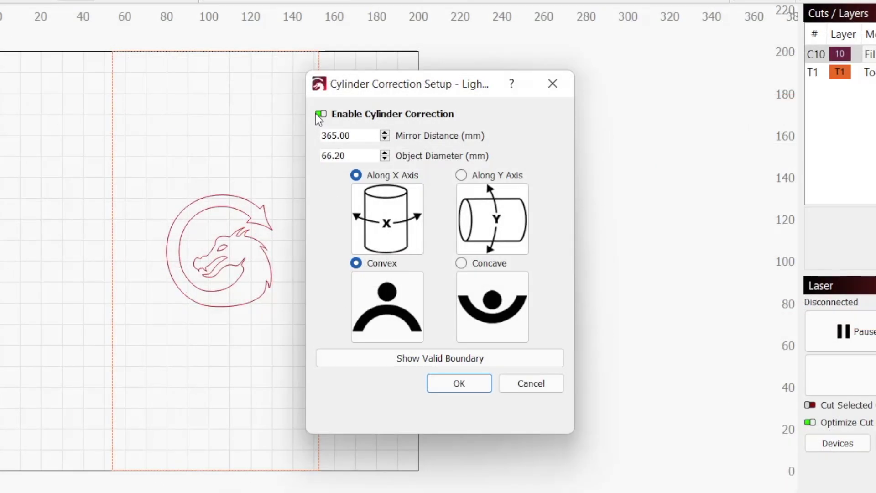
pyautogui.click(223, 187)
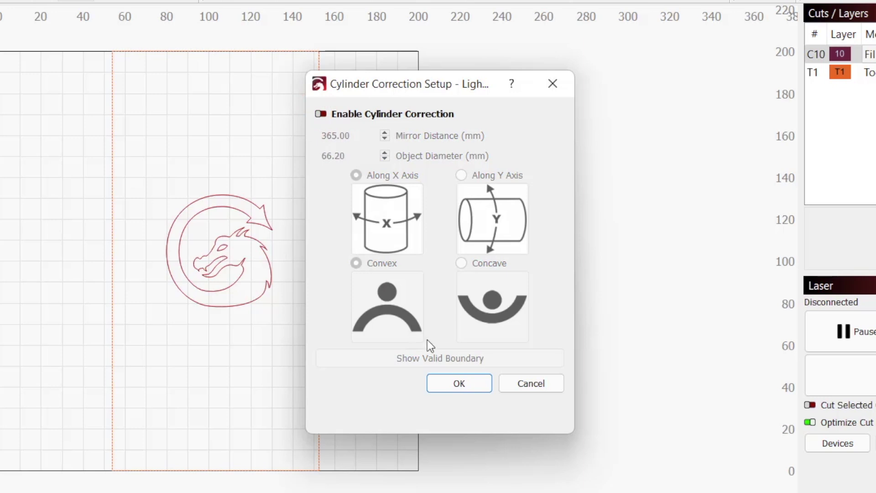
pyautogui.click(485, 384)
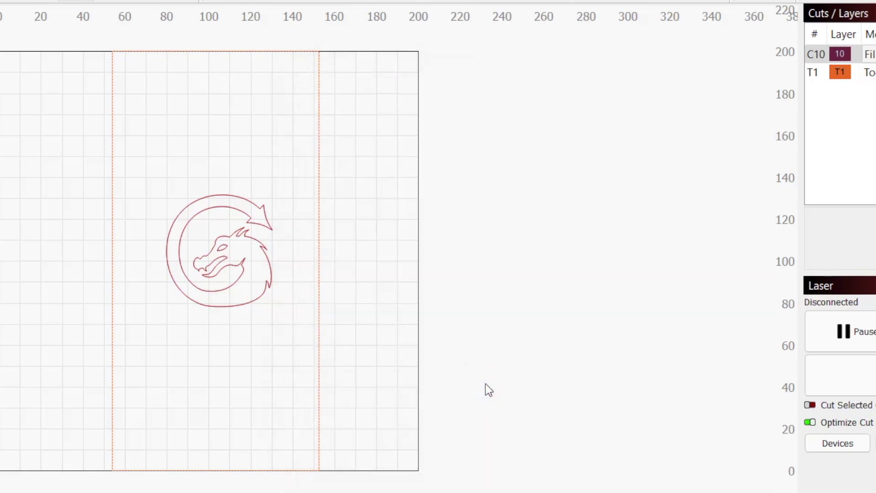